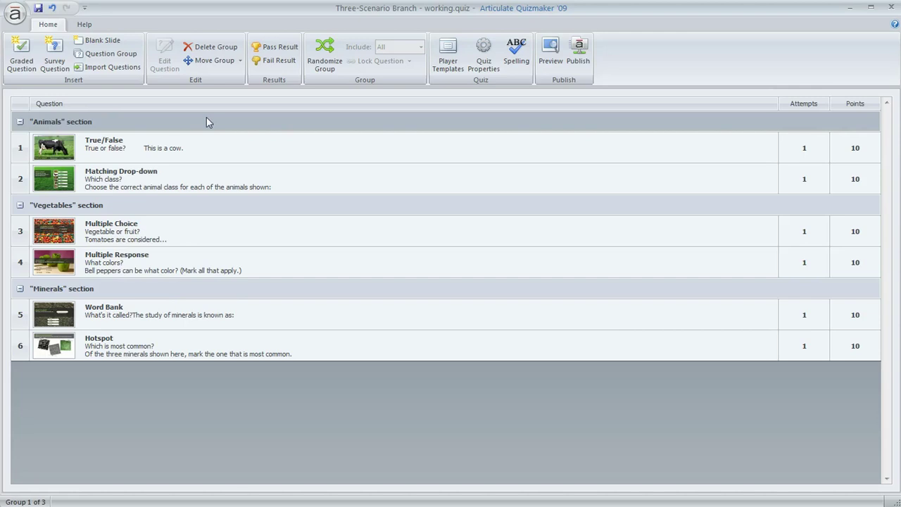
- Add a new question group named Intro Choice after Minerals and start a survey question
click(111, 53)
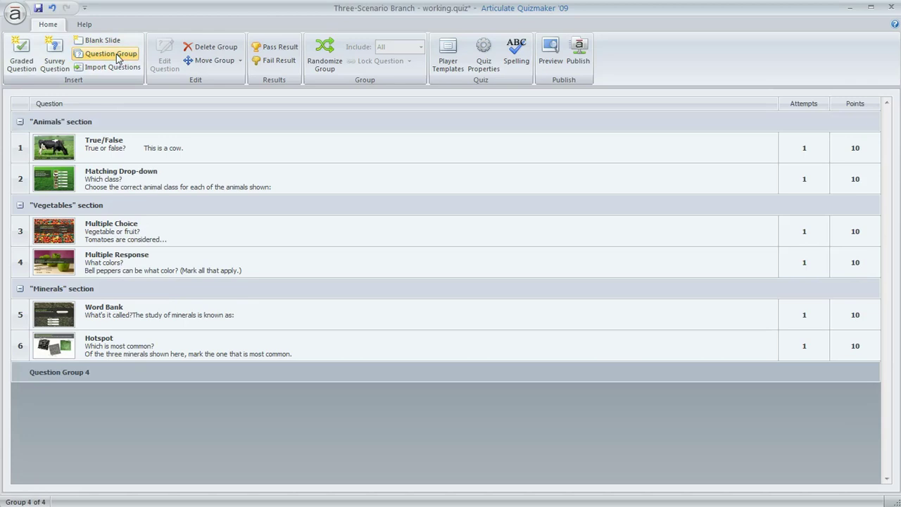
click(85, 374)
click(85, 374)
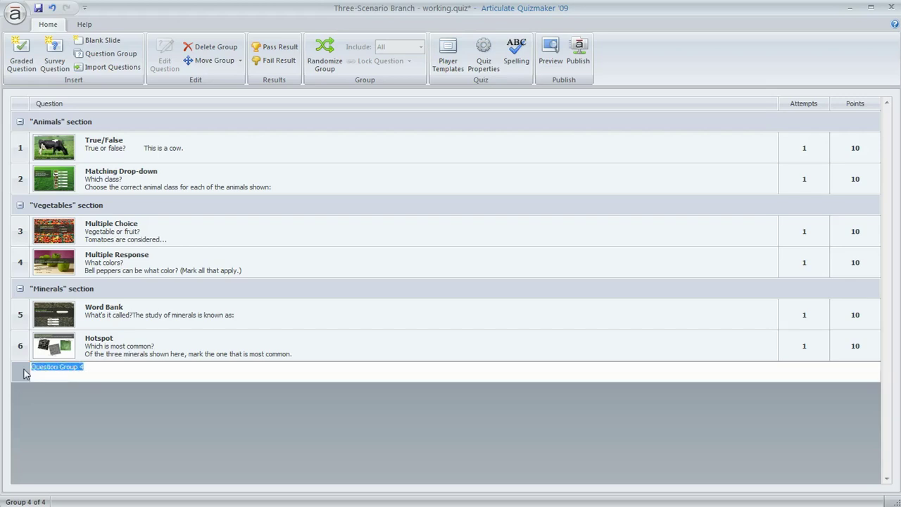
text(Intro Choice)
key(Return)
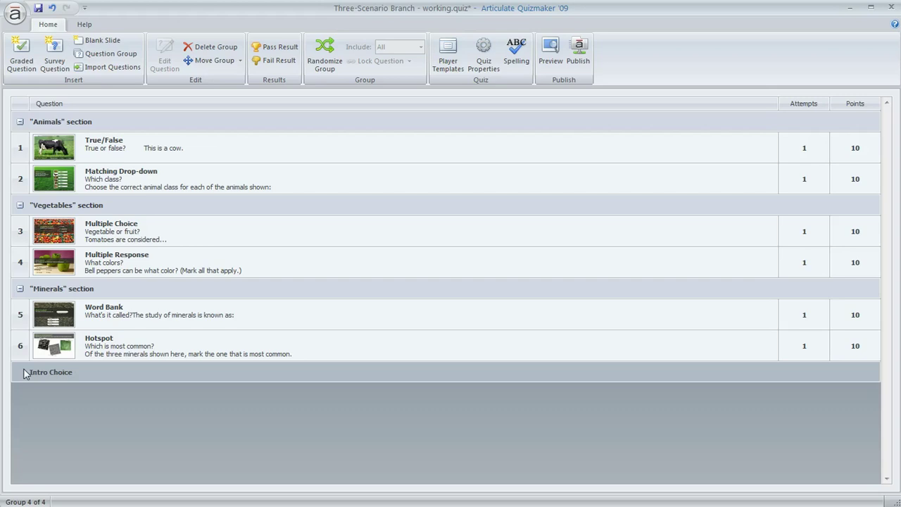
click(56, 49)
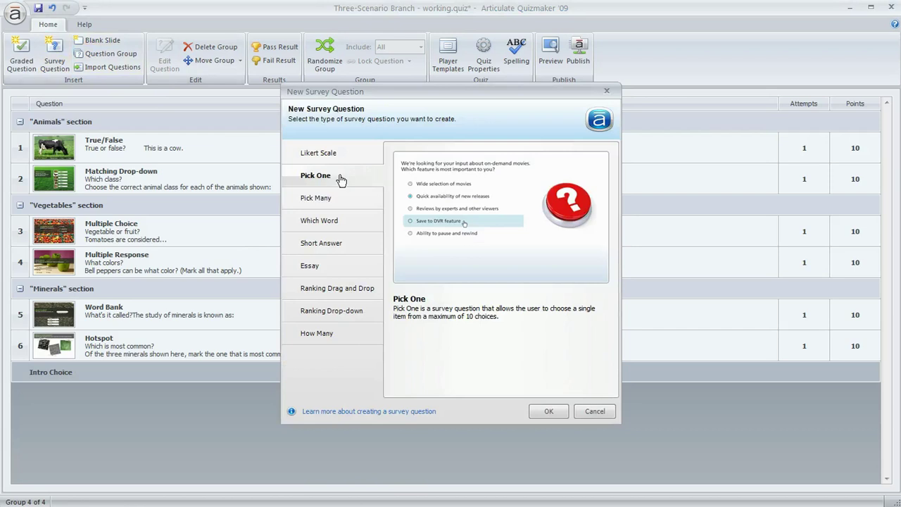
- Choose Pick One as the survey question type
click(546, 412)
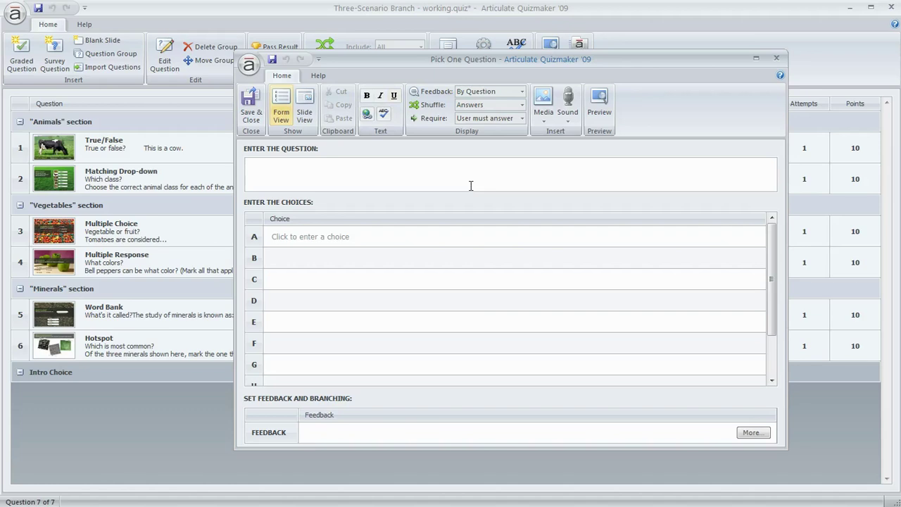
- Enter the answer choices Animals, Vegetables and Minerals
click(315, 237)
text(Animal)
key(BackSpace)
key(BackSpace)
key(BackSpace)
key(BackSpace)
key(BackSpace)
text(nimals)
key(Tab)
text(Vegetables)
key(Tab)
text(Minerals)
- Set the question text to 'What topic would you like to complete?' and Shuffle to None
click(315, 164)
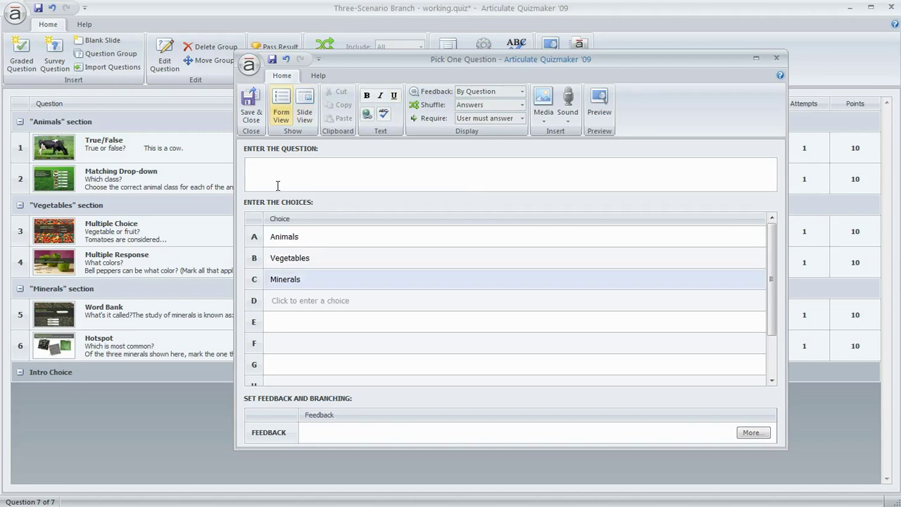
text(What topic would you li)
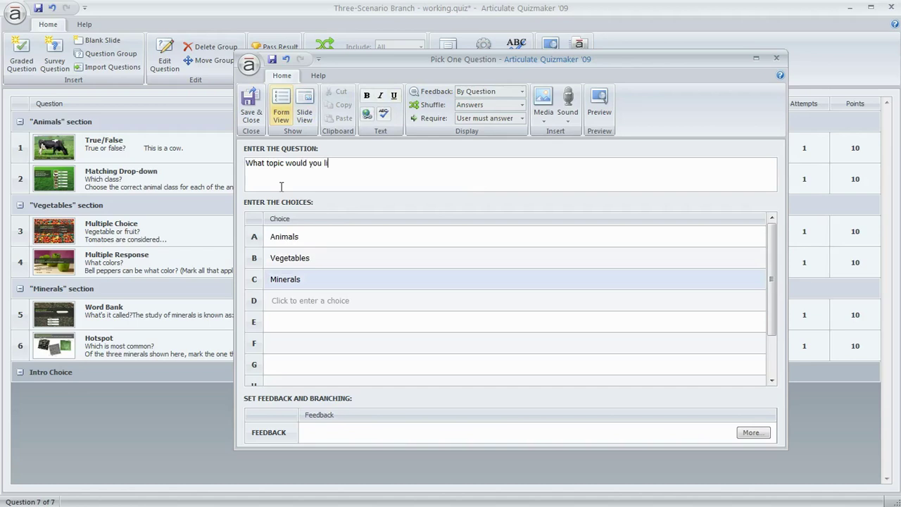
text(ke to complete?)
click(522, 105)
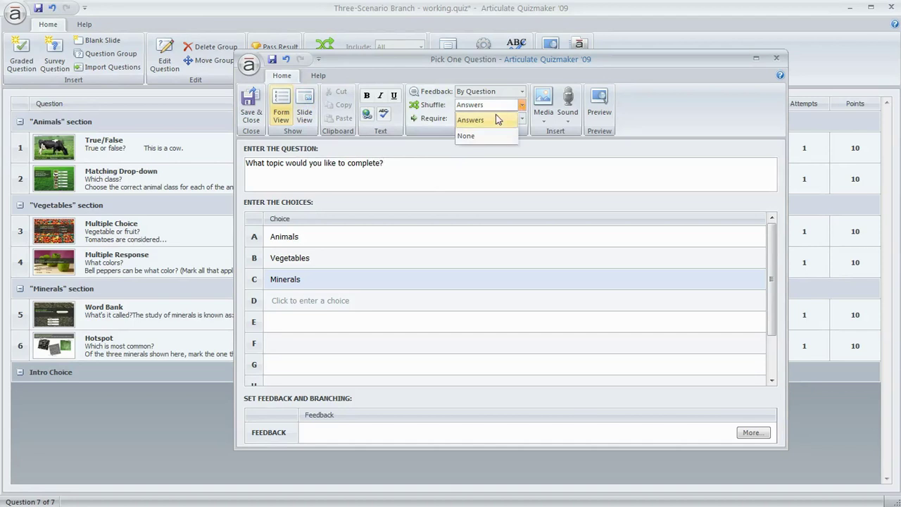
click(479, 138)
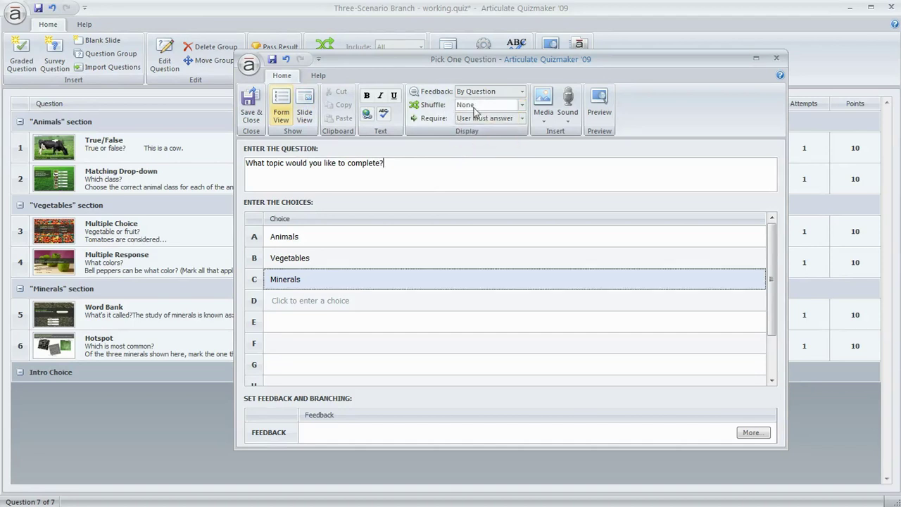
- In Slide View, select the three answer boxes and shrink them to fit their text
click(305, 104)
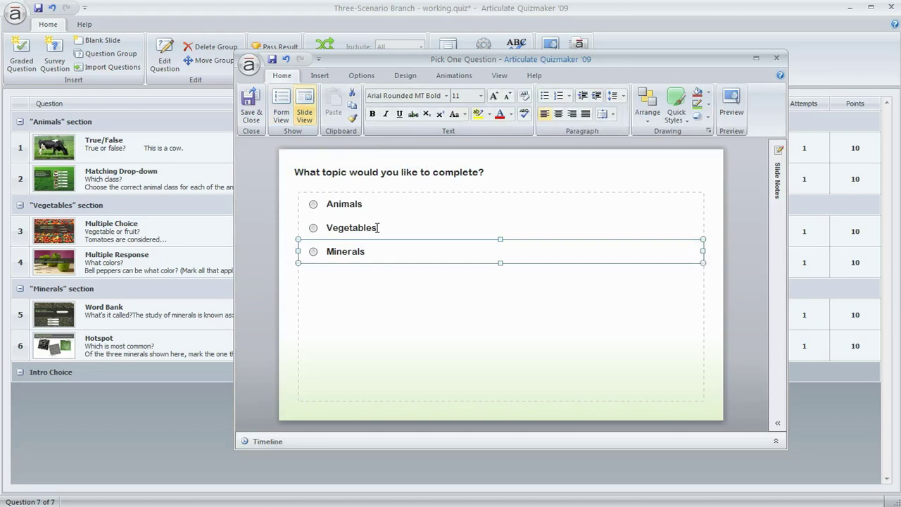
click(378, 227)
click(369, 204)
click(363, 227)
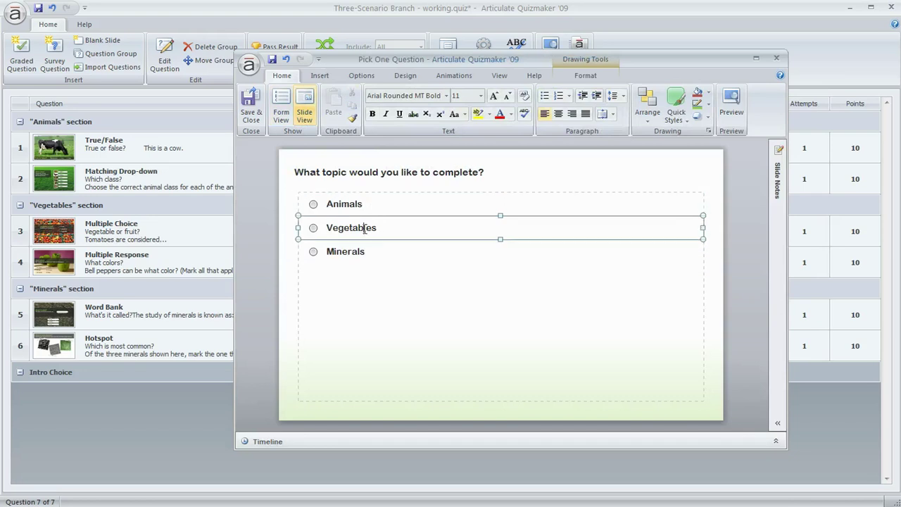
click(362, 251)
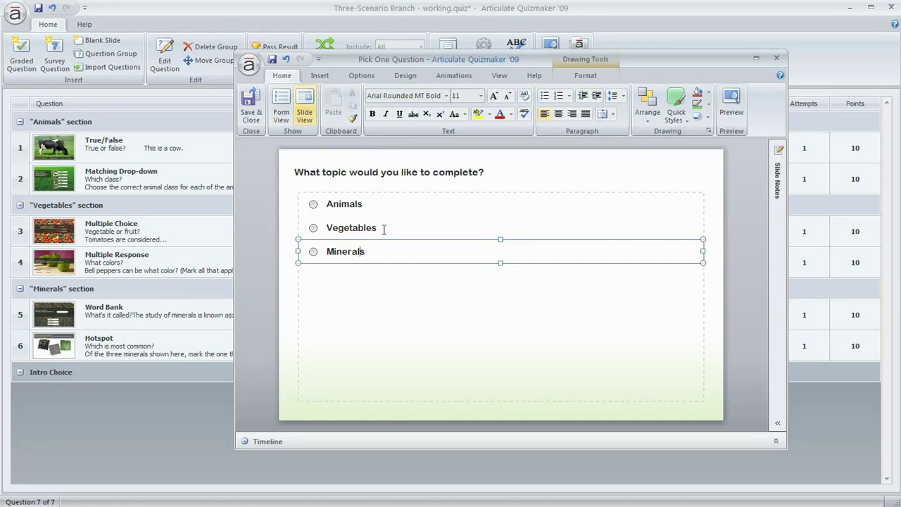
shift+click(385, 228)
shift+click(377, 204)
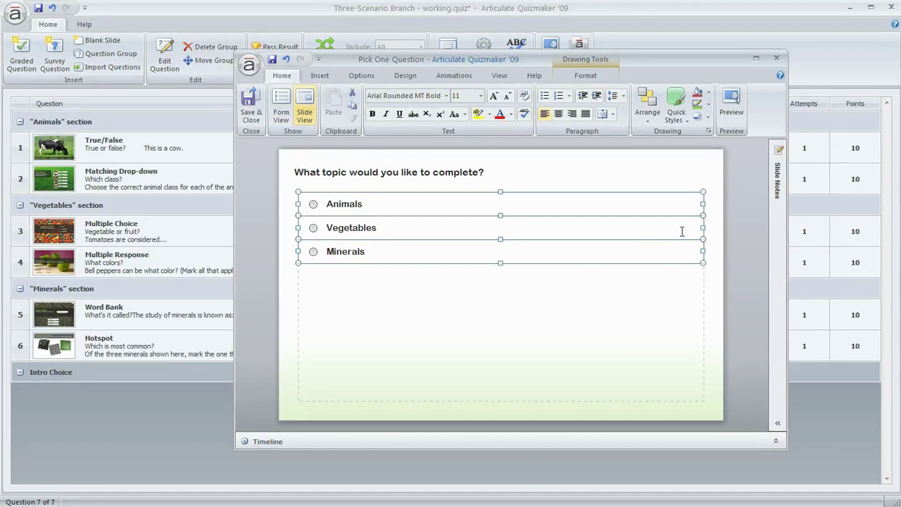
drag(702, 228, 401, 234)
click(436, 282)
- Arrange the Minerals, Vegetables and Animals answers side by side in one row
click(369, 229)
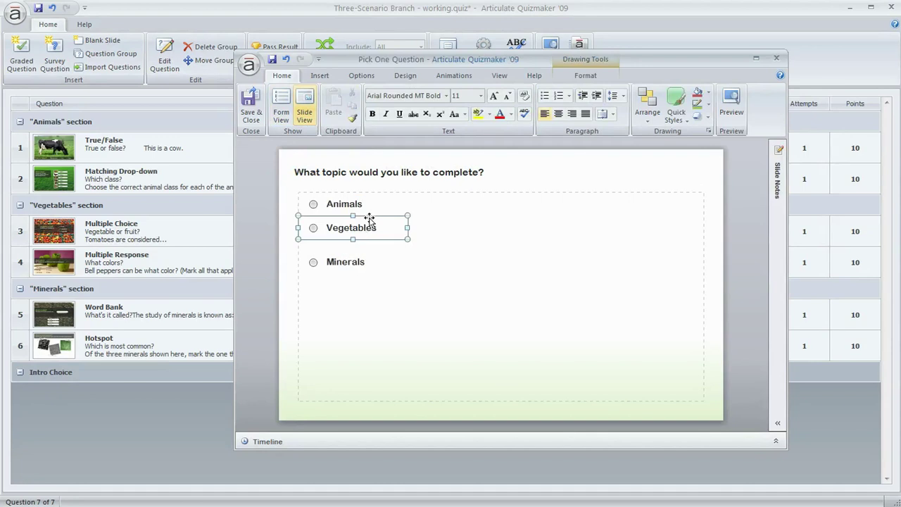
click(361, 265)
drag(357, 250, 648, 303)
click(371, 227)
drag(365, 216, 528, 307)
click(364, 201)
drag(364, 200, 368, 306)
click(512, 308)
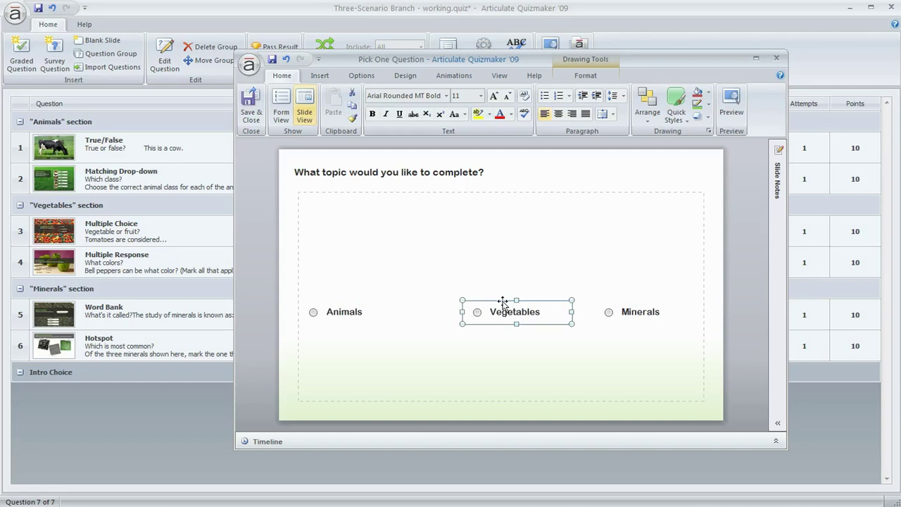
click(546, 345)
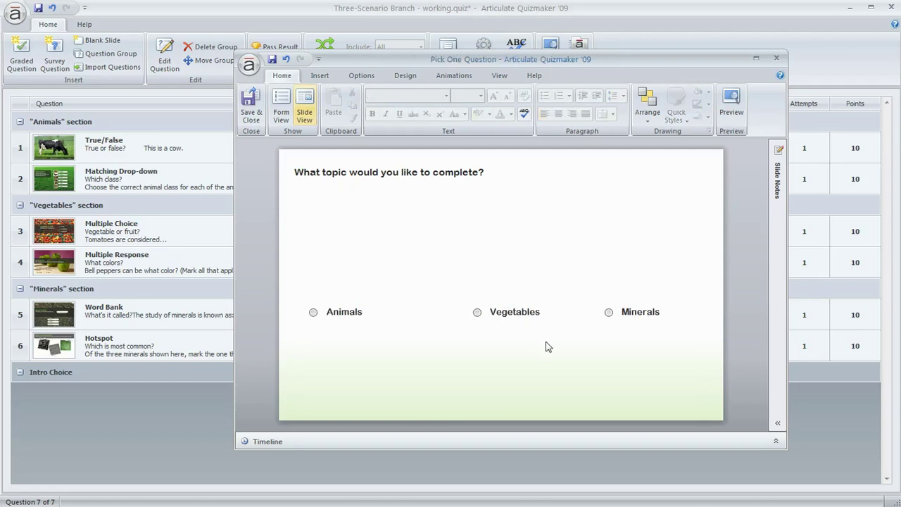
- Place the minerals, peas and pig.png pictures from the Images folder onto the slide
drag(900, 195, 667, 216)
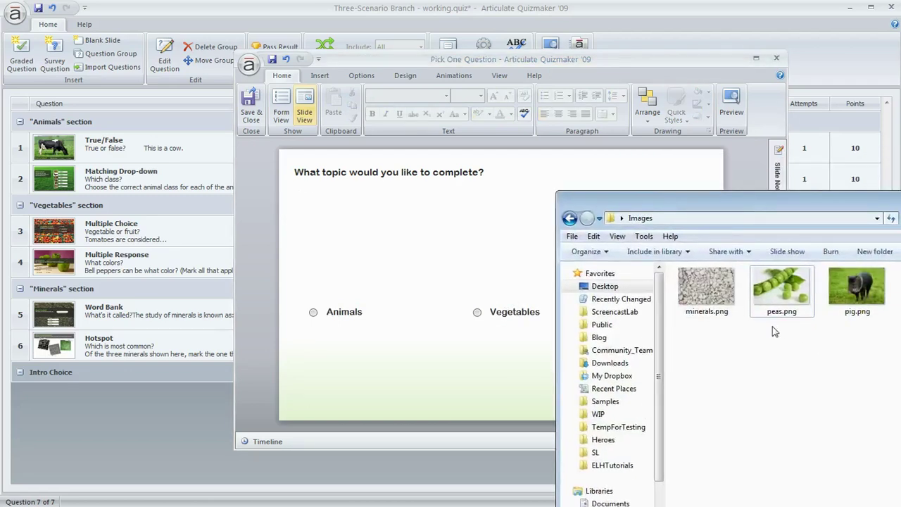
click(727, 300)
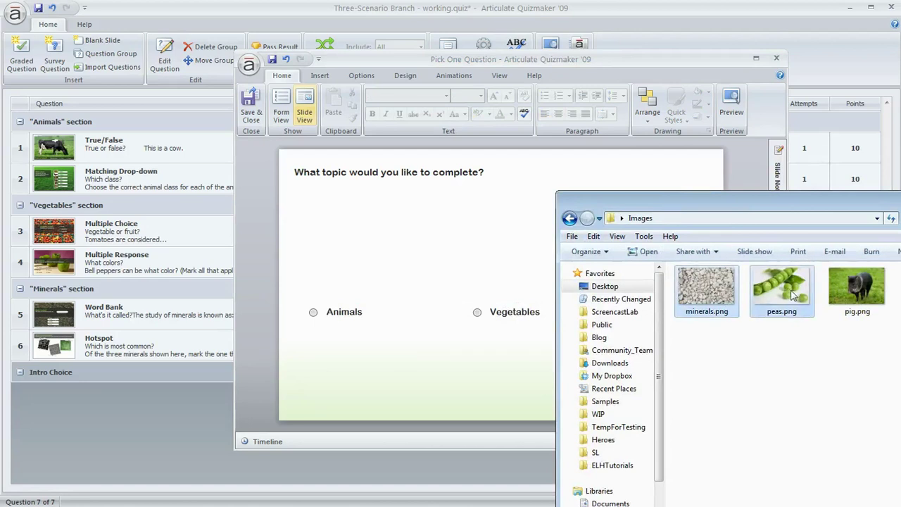
ctrl+click(872, 296)
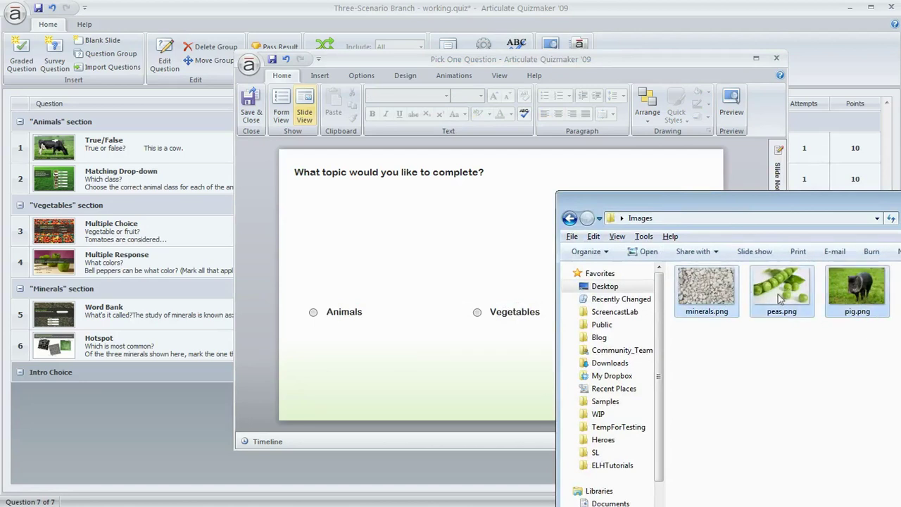
drag(729, 292, 421, 245)
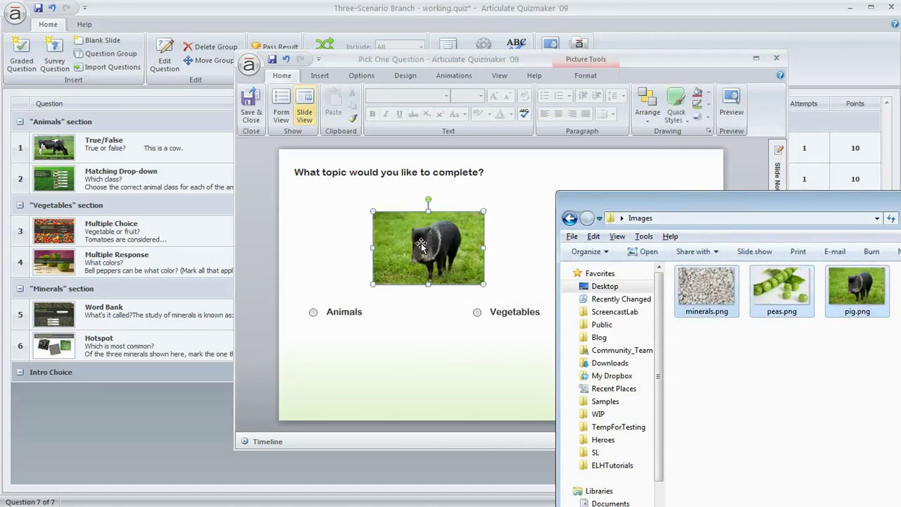
key(alt+F4)
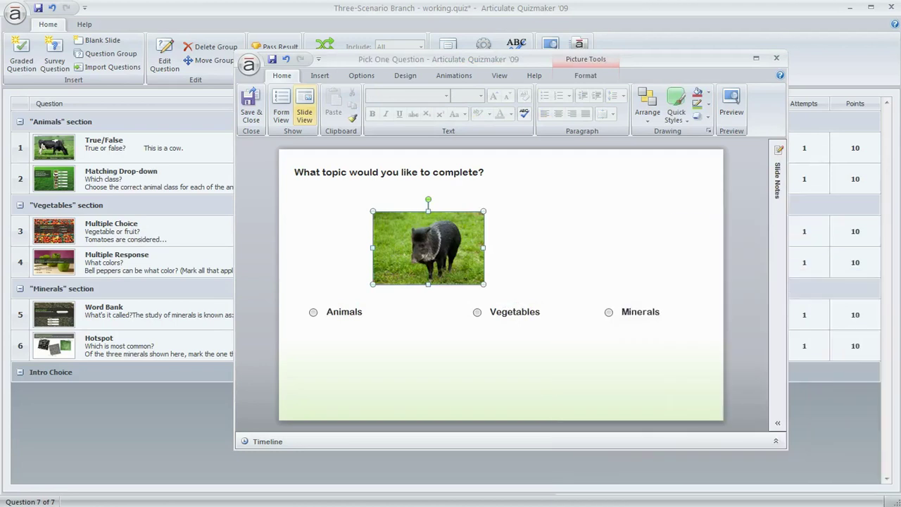
- Position the pig, peas and gravel pictures above their matching answers and select all three
click(518, 215)
drag(441, 244, 384, 244)
drag(456, 244, 527, 245)
drag(436, 247, 649, 248)
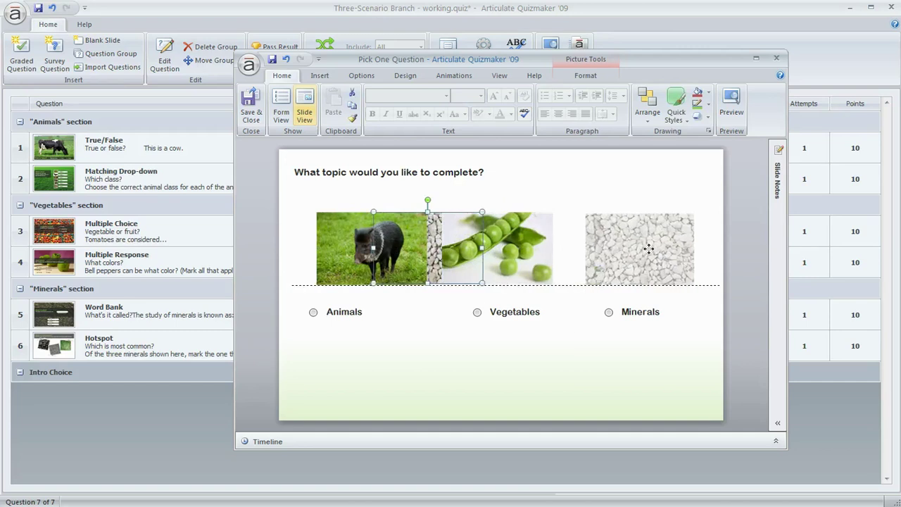
drag(499, 254, 507, 252)
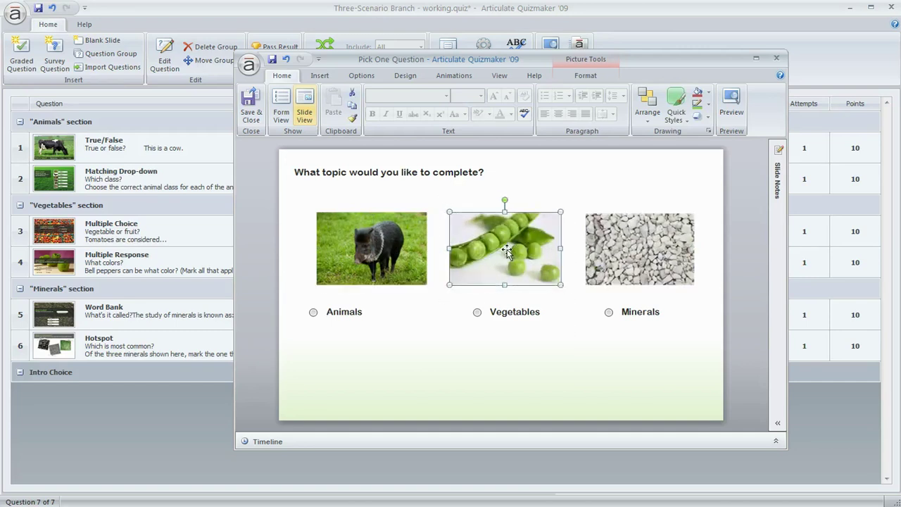
shift+click(392, 240)
shift+click(625, 257)
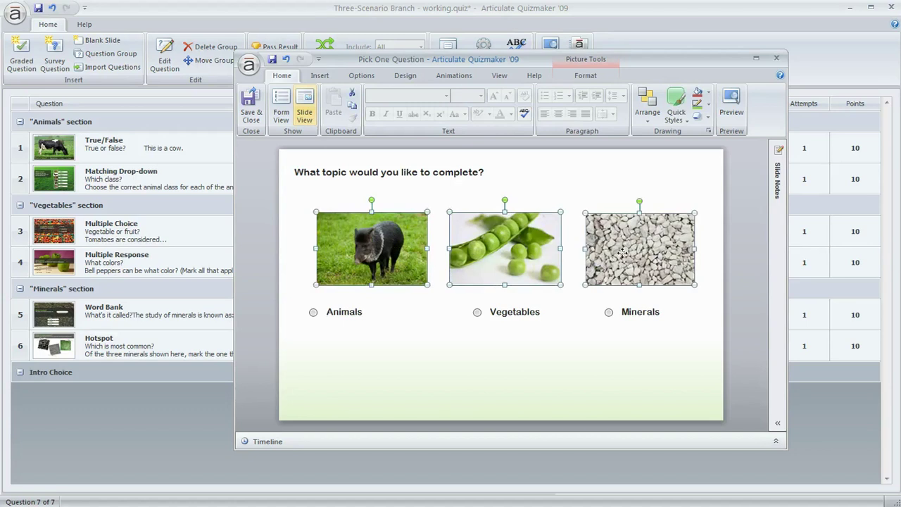
click(582, 78)
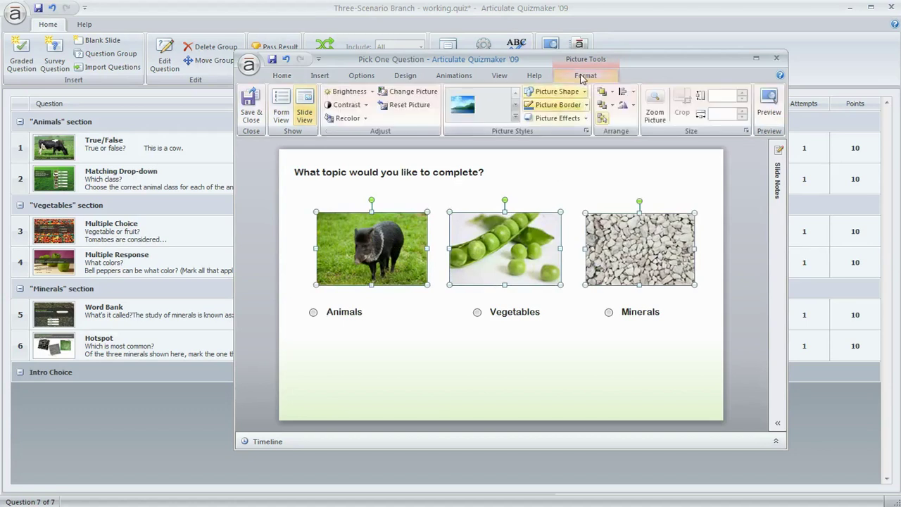
- Give the pictures a framed shadow style and centre the three answer labels
click(515, 118)
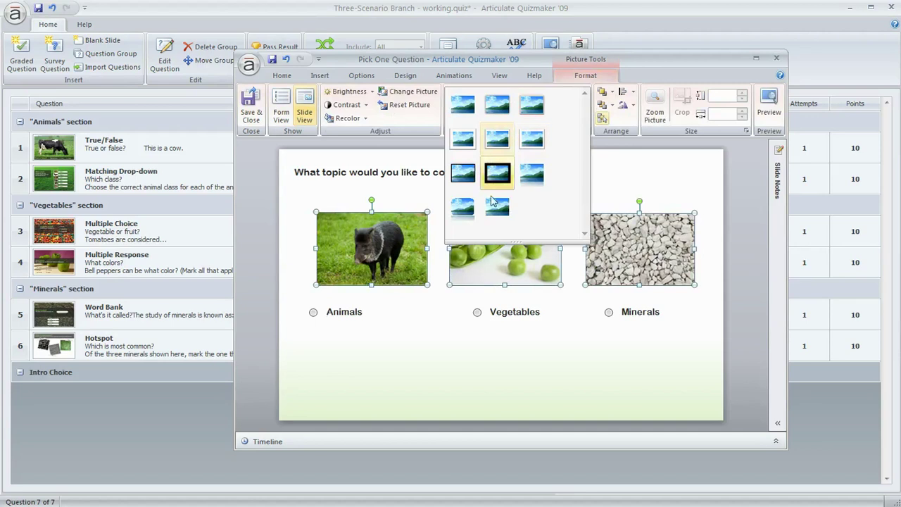
click(532, 112)
click(435, 340)
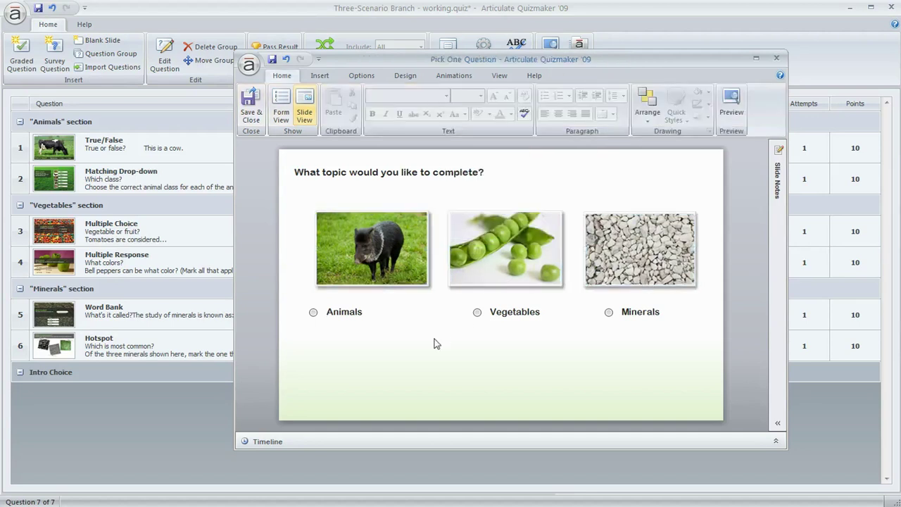
click(517, 317)
shift+click(386, 320)
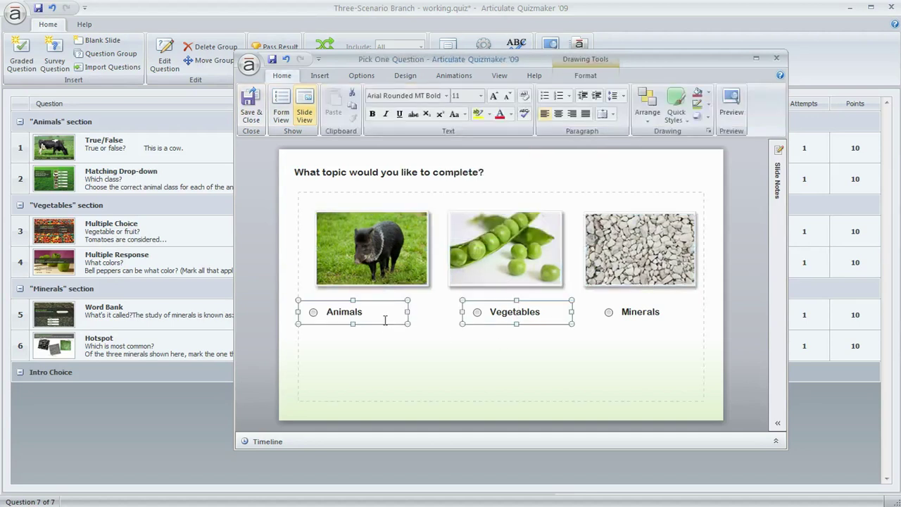
shift+click(648, 308)
click(558, 114)
- Nudge the Vegetables answer slightly left, then save and close the question
click(485, 341)
click(495, 303)
key(Left)
key(Left)
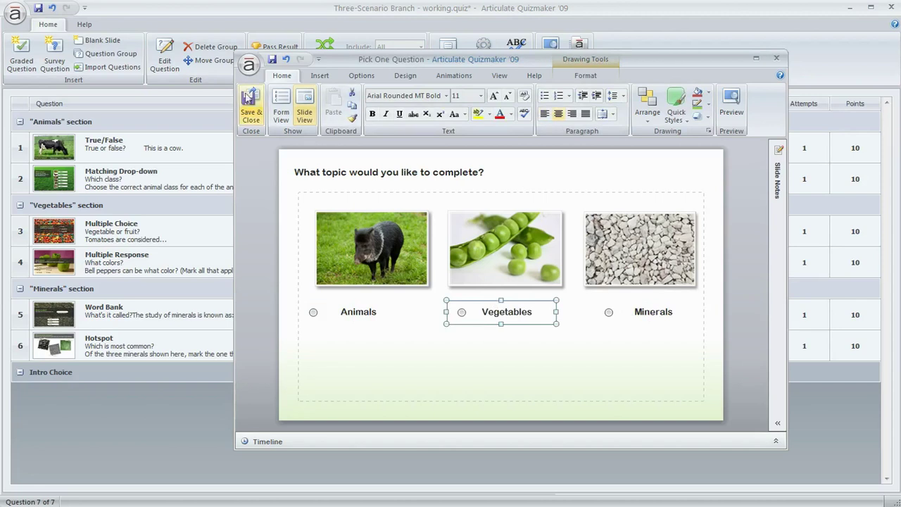
click(252, 99)
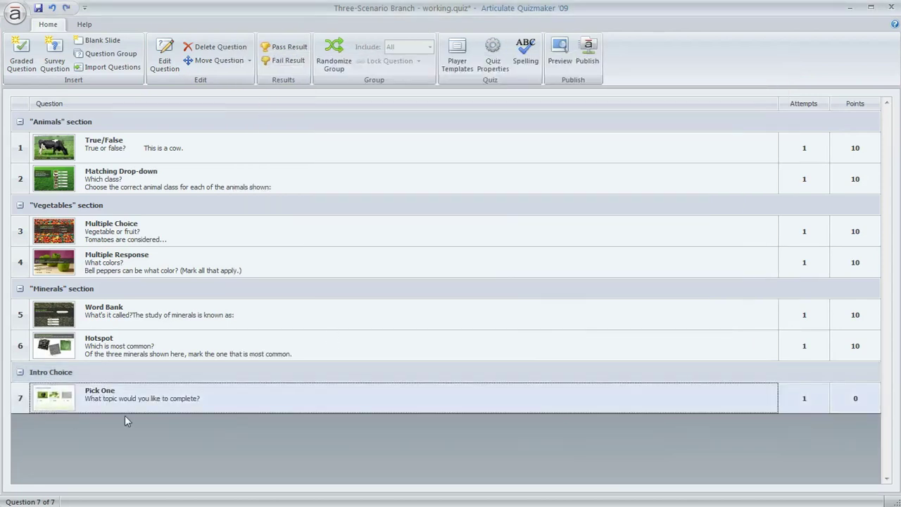
- Move the Intro Choice group to the top of the quiz and select its Pick One question
click(129, 379)
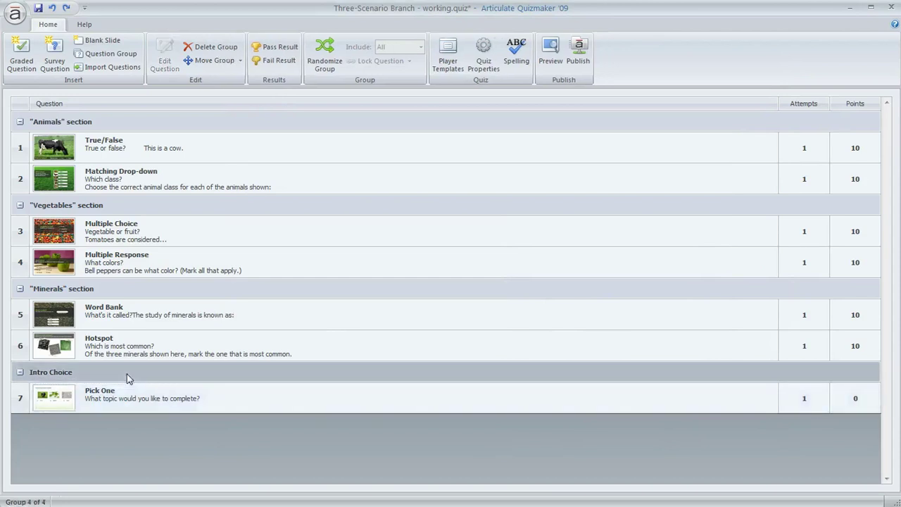
drag(124, 373, 129, 114)
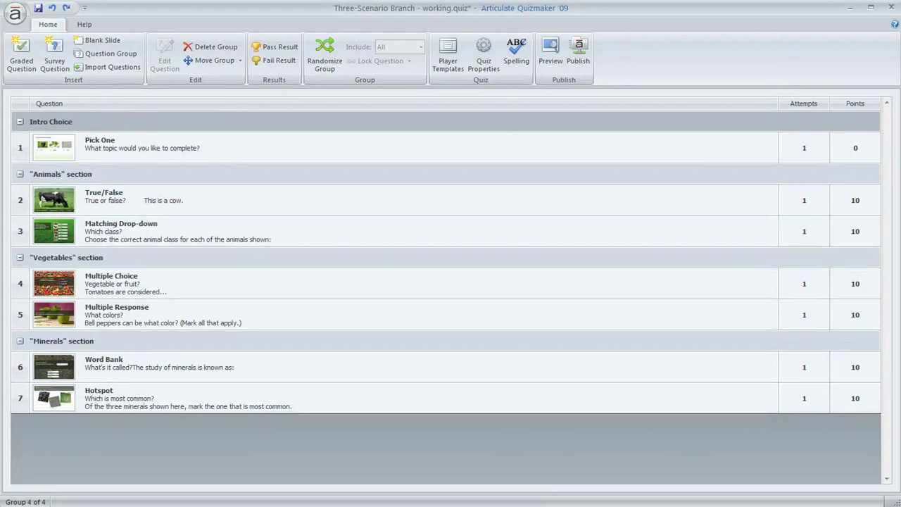
click(705, 160)
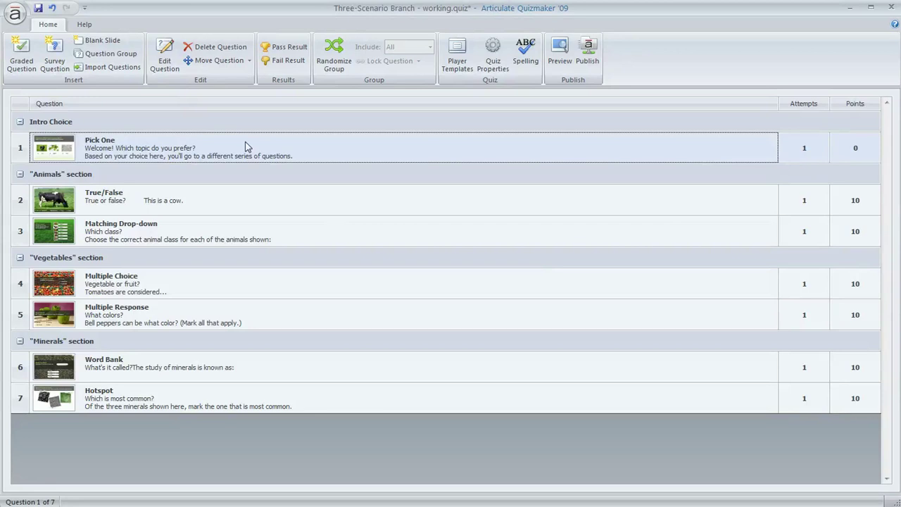
- Reopen the Pick One question and set Feedback to By Answer for its three choices
double_click(165, 152)
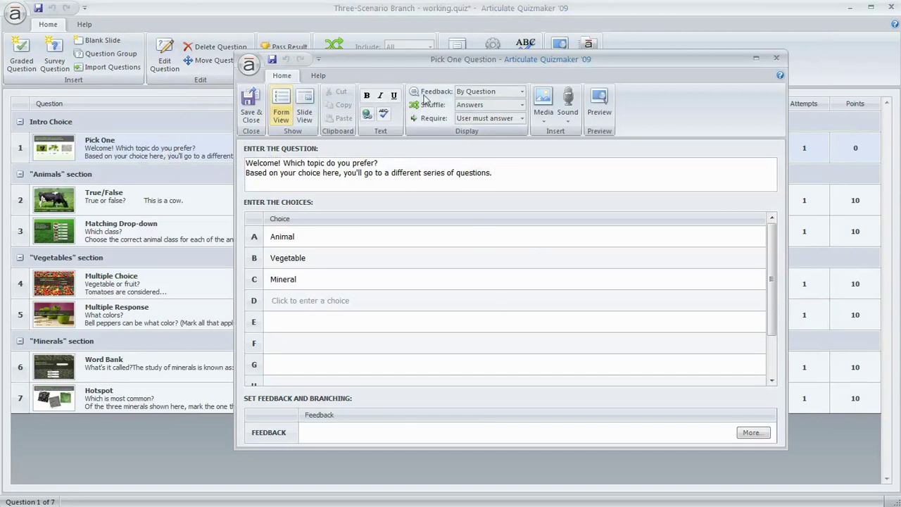
click(521, 92)
click(505, 139)
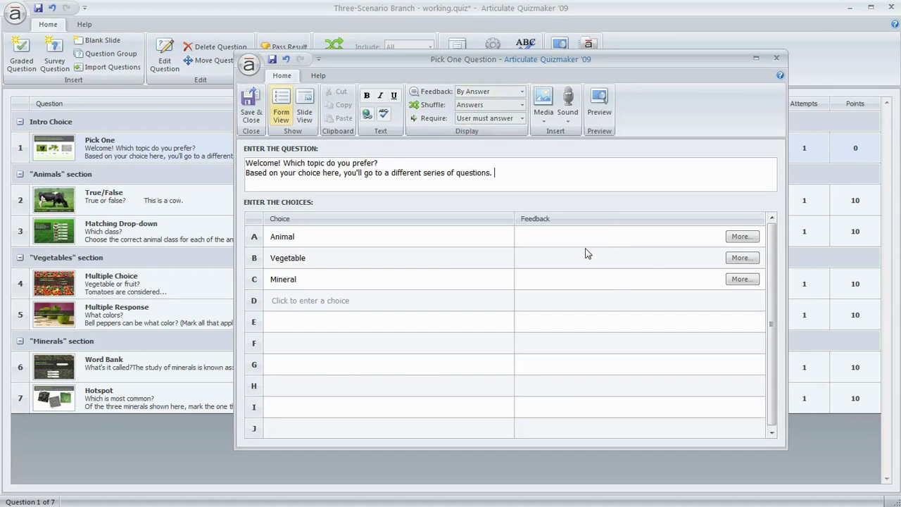
click(559, 235)
click(557, 256)
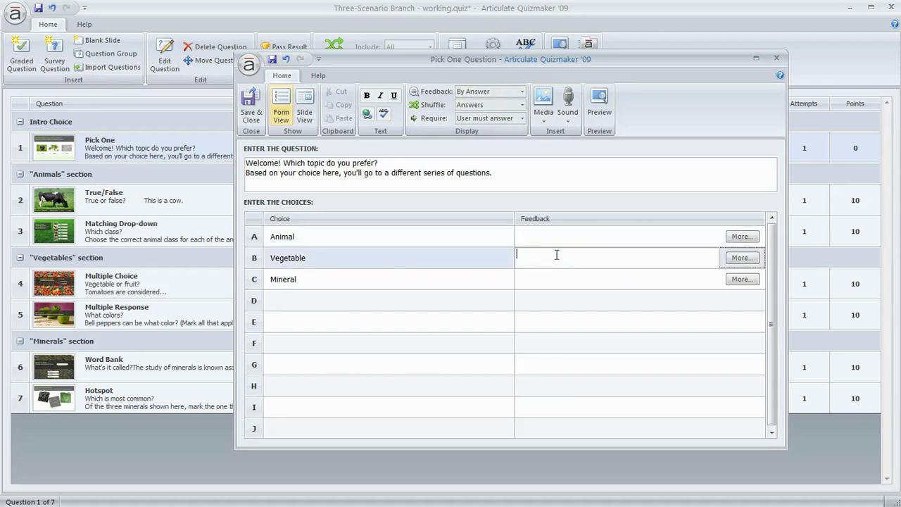
click(547, 282)
click(543, 236)
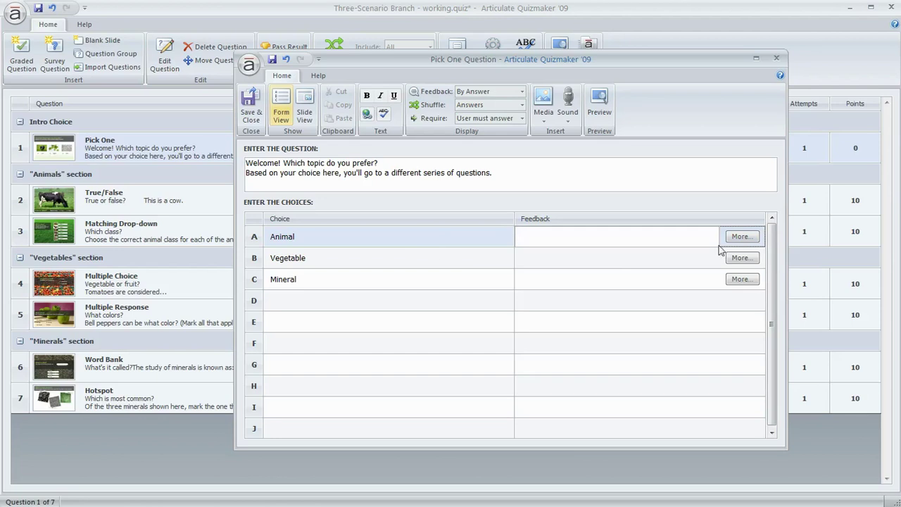
- Branch Animal to question 2 (True or false) and Vegetable to question 4 (Vegetable or fruit)
click(752, 237)
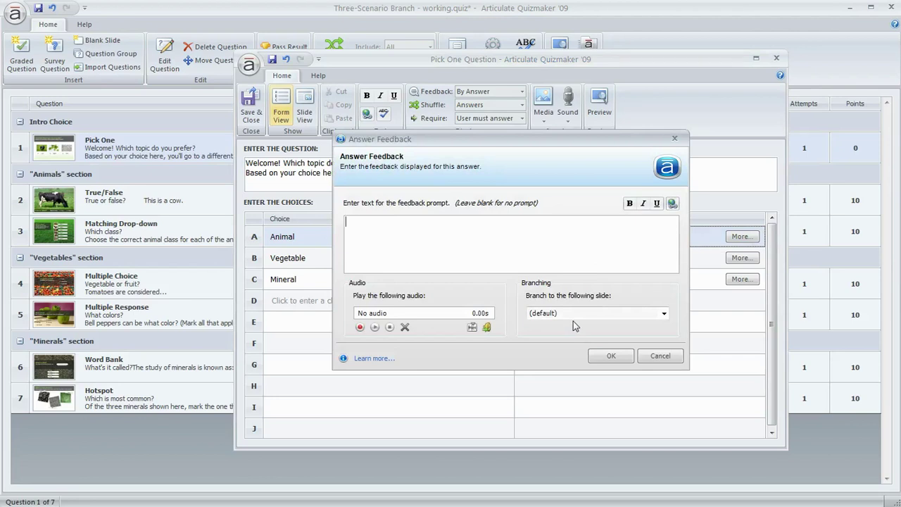
click(664, 314)
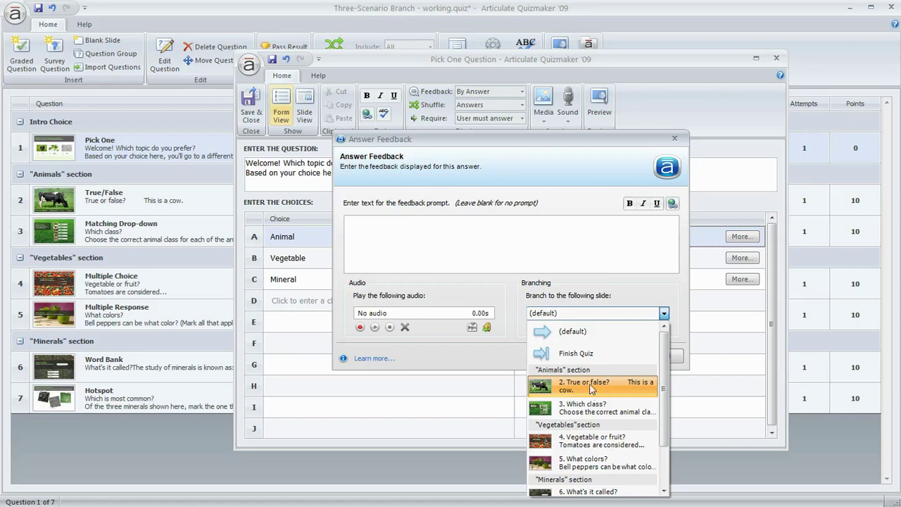
click(590, 389)
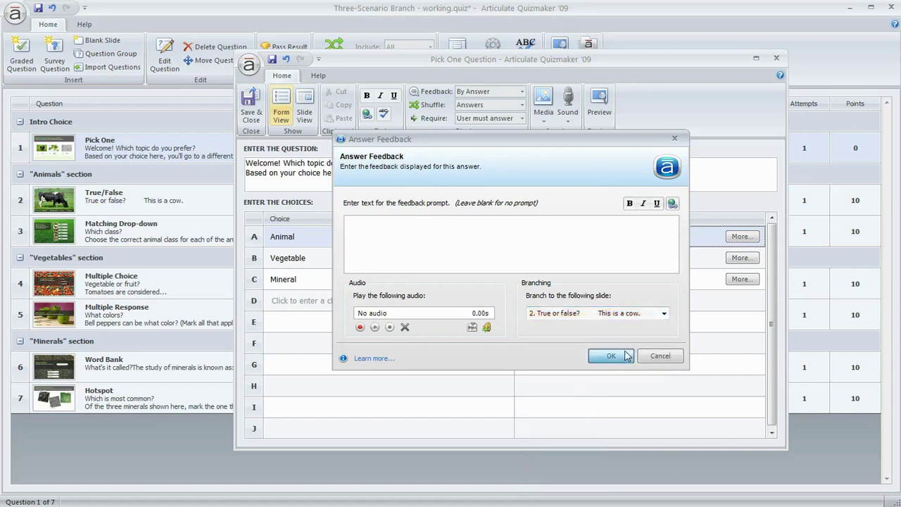
click(611, 356)
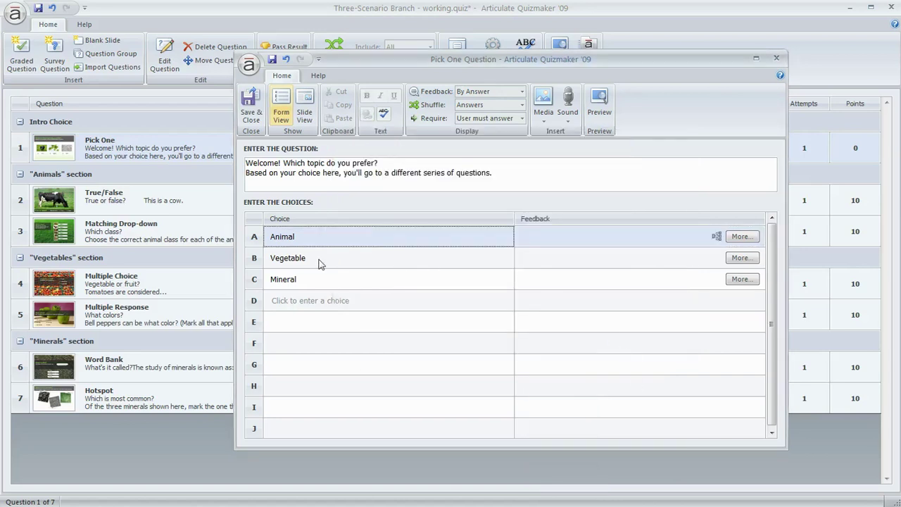
click(740, 258)
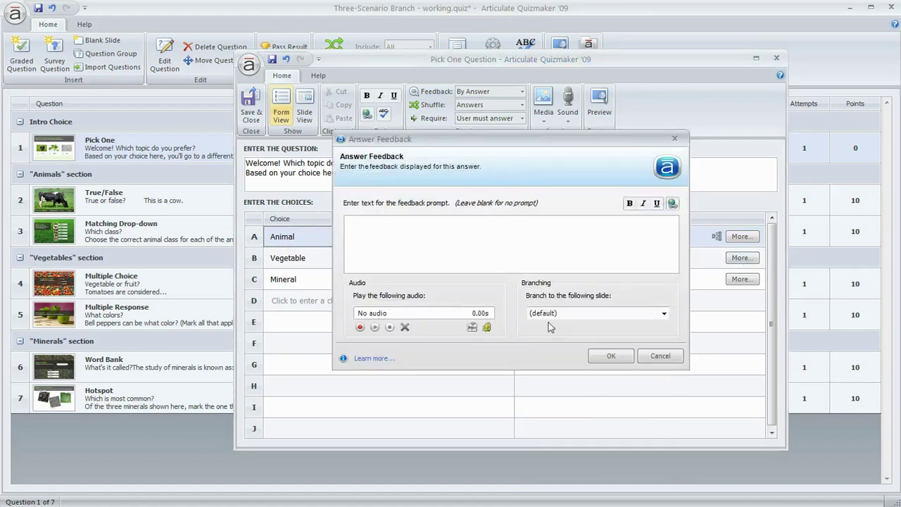
click(638, 315)
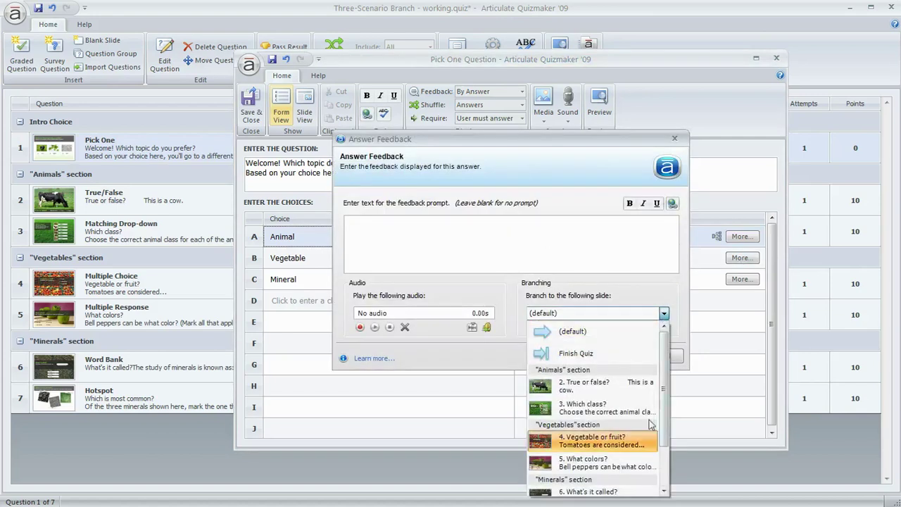
click(604, 441)
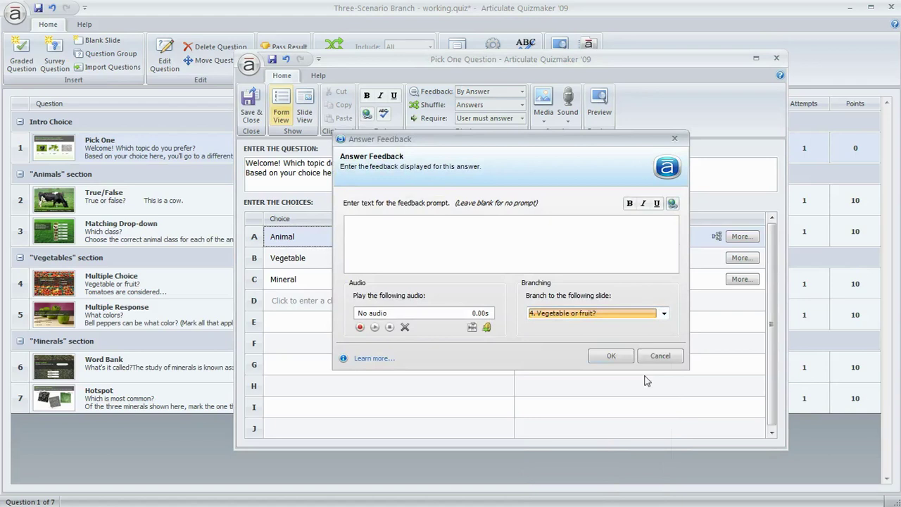
click(611, 356)
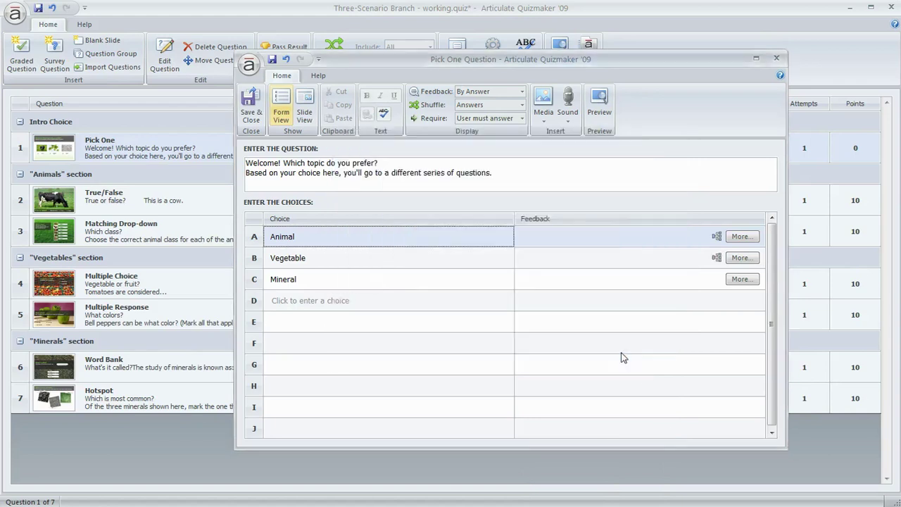
- Branch the Mineral answer to question 6, What's it called?
click(742, 280)
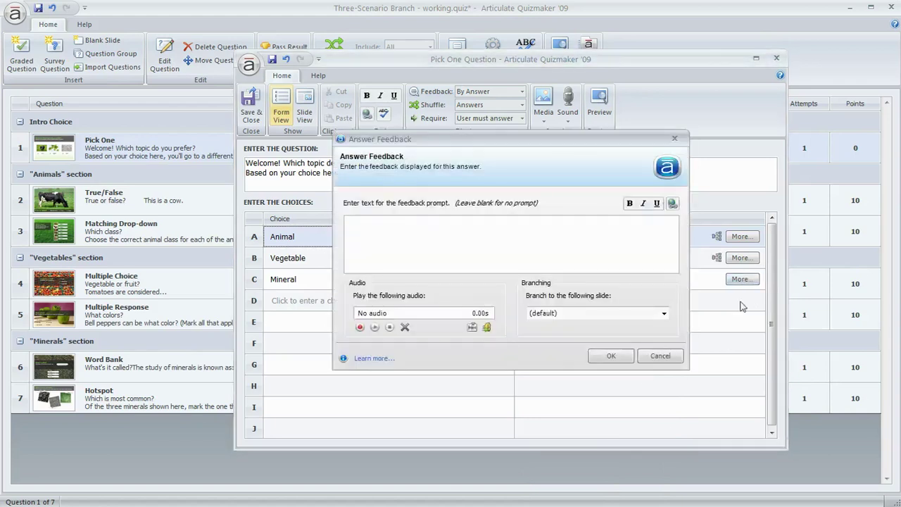
click(664, 314)
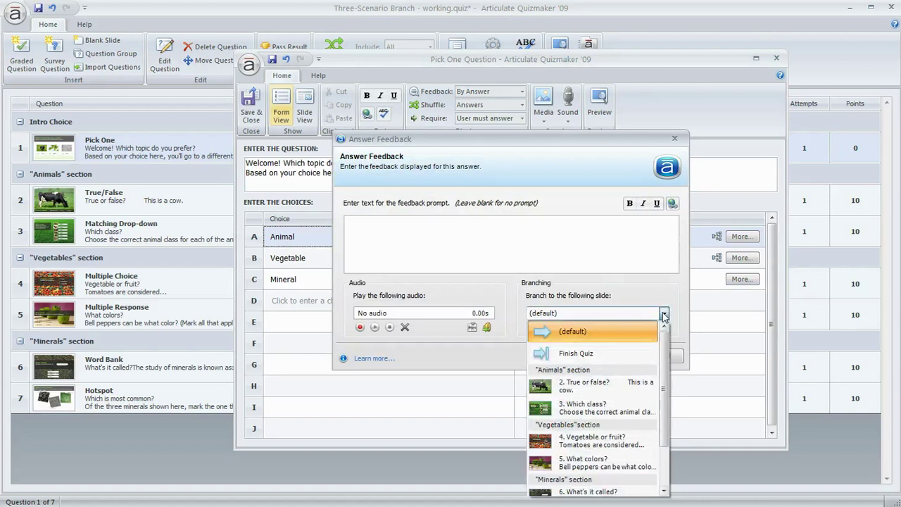
scroll(605, 402, down, 3)
click(604, 454)
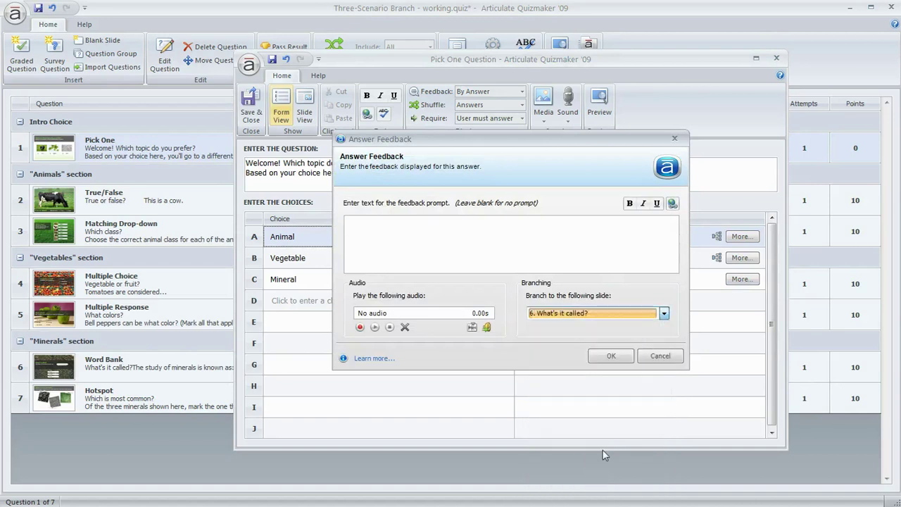
click(620, 358)
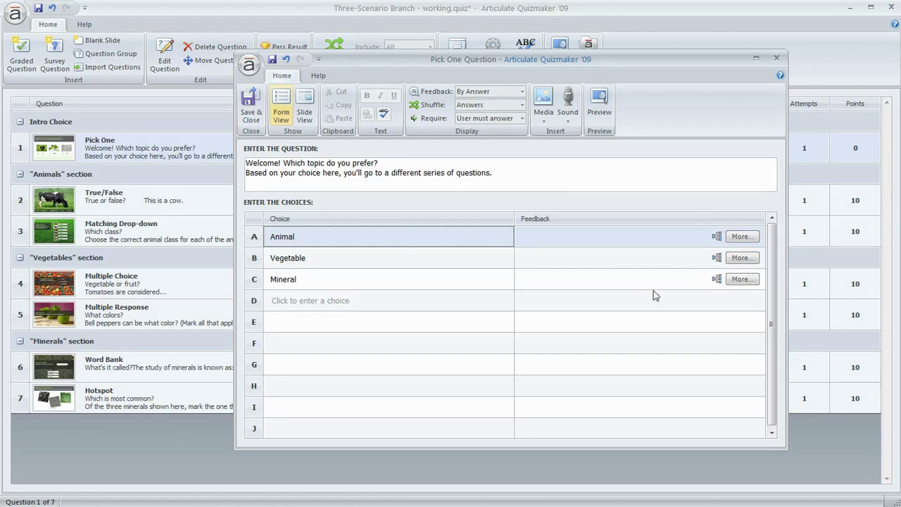
- Save and close Pick One, then review the Multiple Choice, Multiple Response and Word Bank questions
click(258, 106)
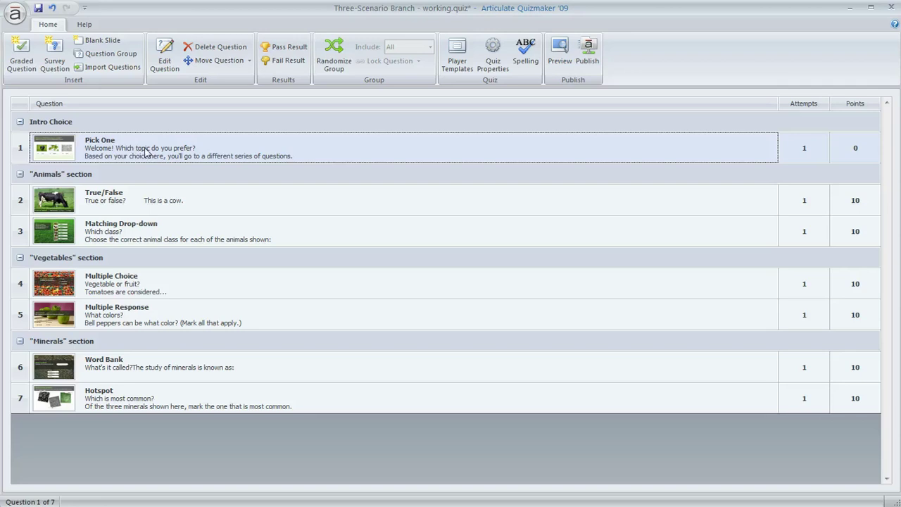
click(116, 283)
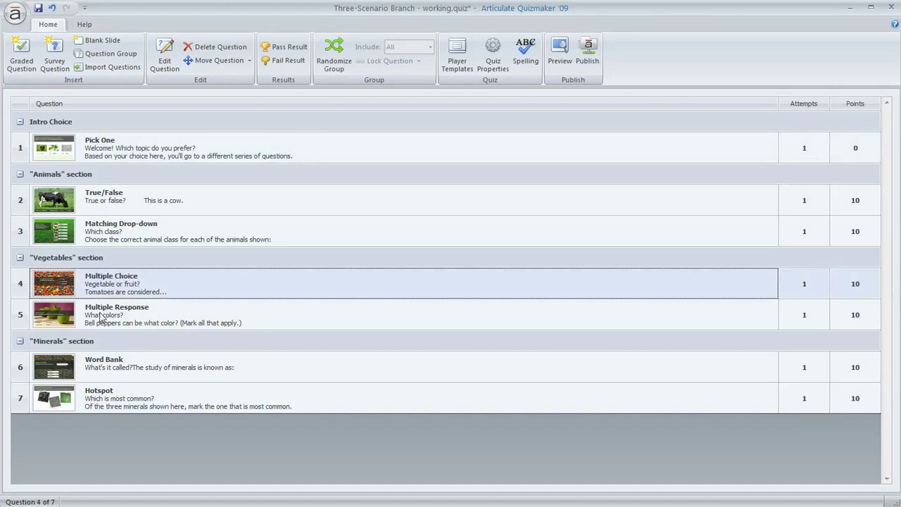
click(120, 317)
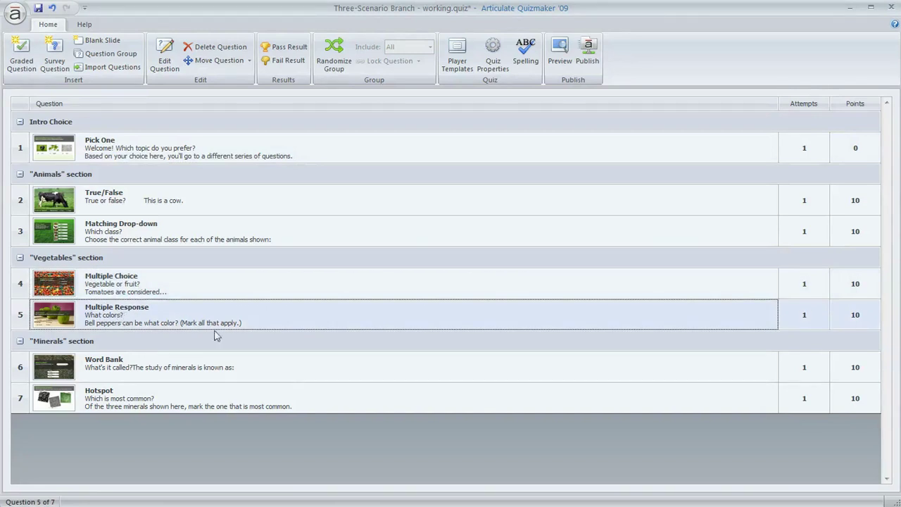
click(138, 369)
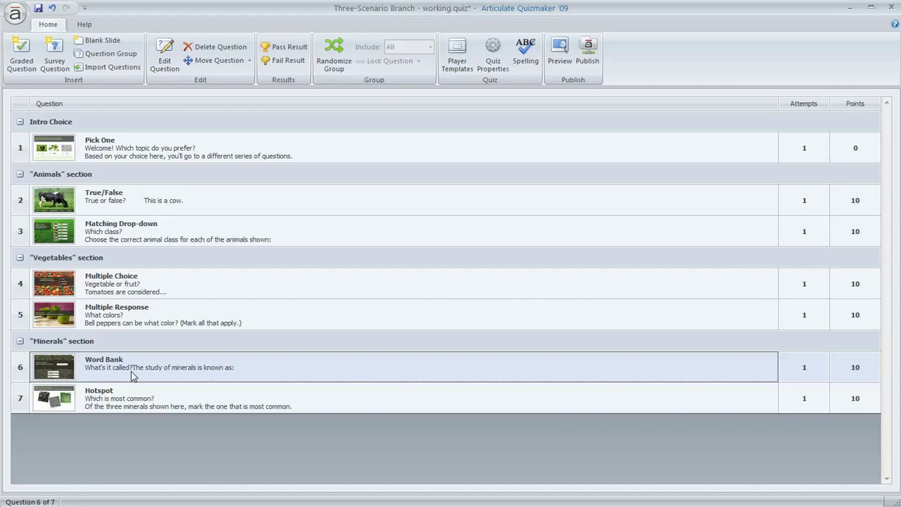
click(158, 321)
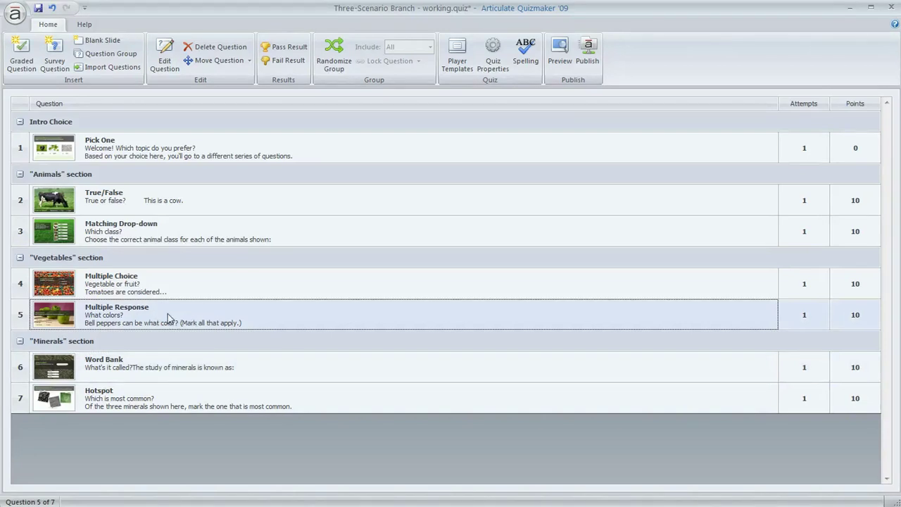
- Open the Multiple Response question and branch its correct feedback to Finish Quiz
double_click(169, 319)
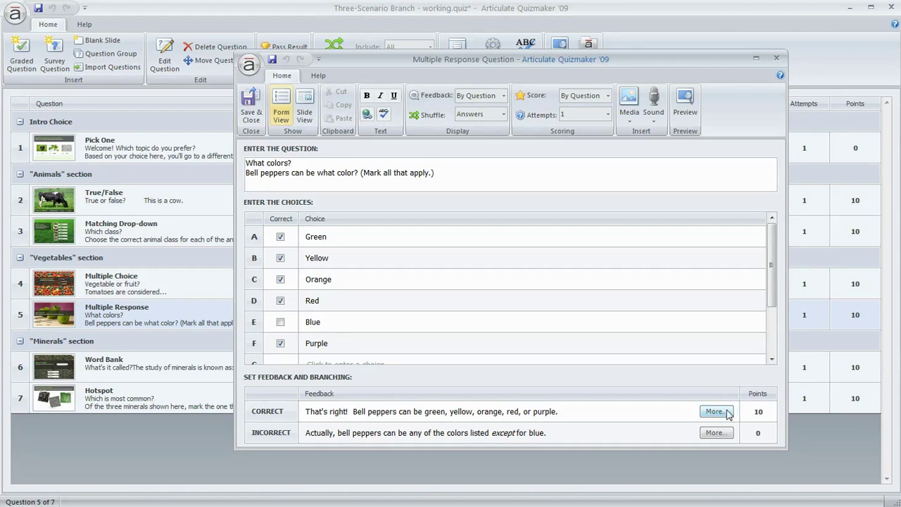
click(715, 412)
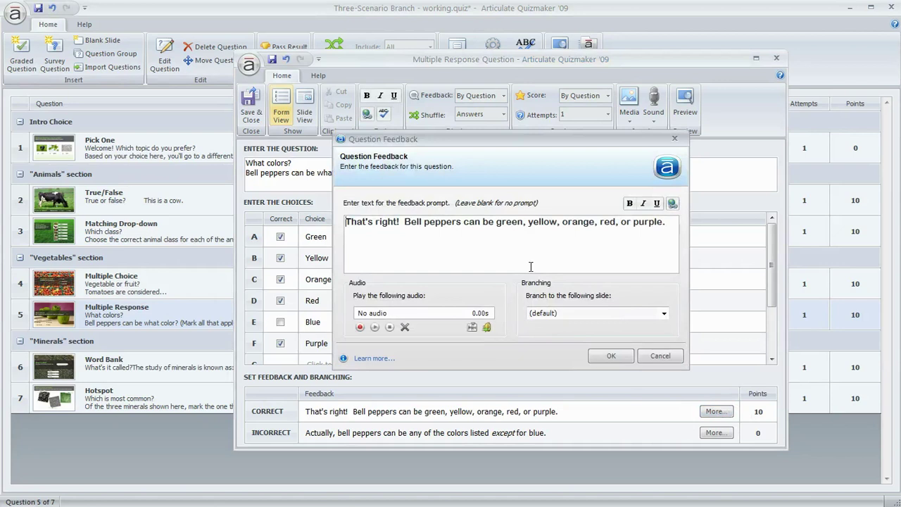
click(664, 313)
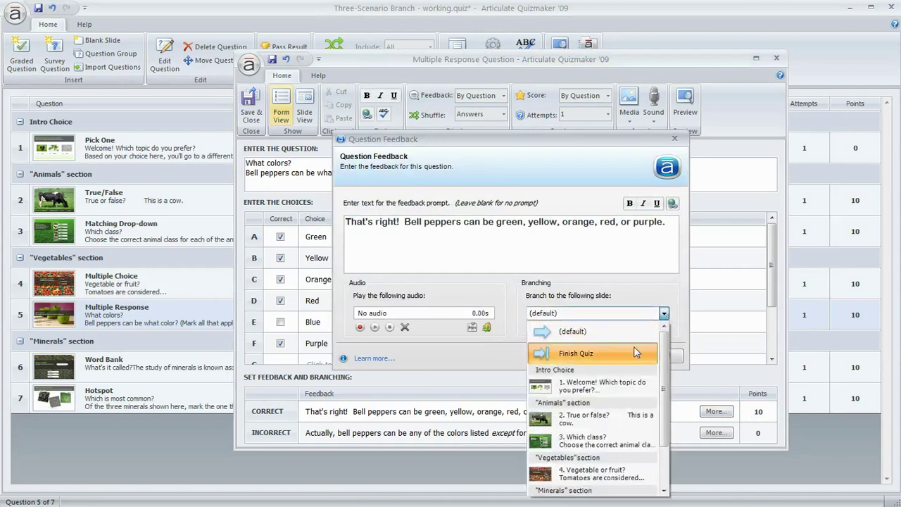
click(628, 350)
click(626, 356)
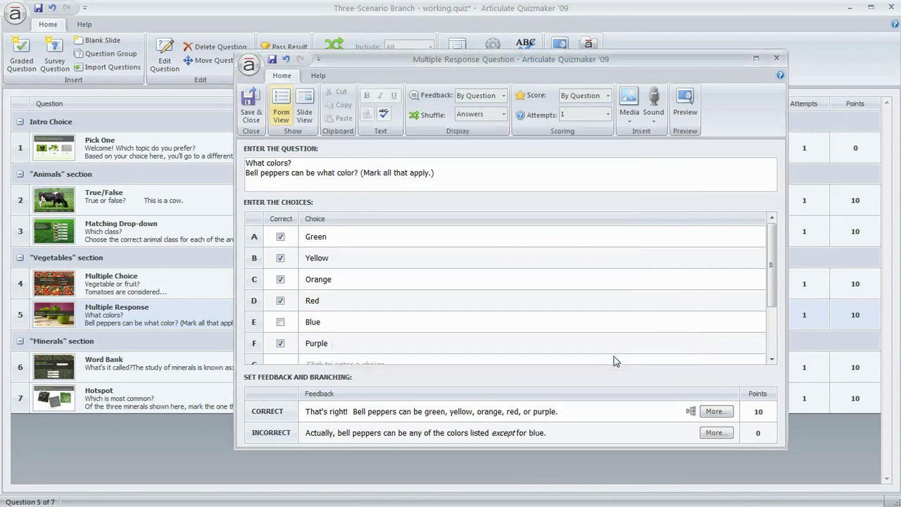
- Branch the Multiple Response incorrect feedback to Finish Quiz and save the question
click(715, 433)
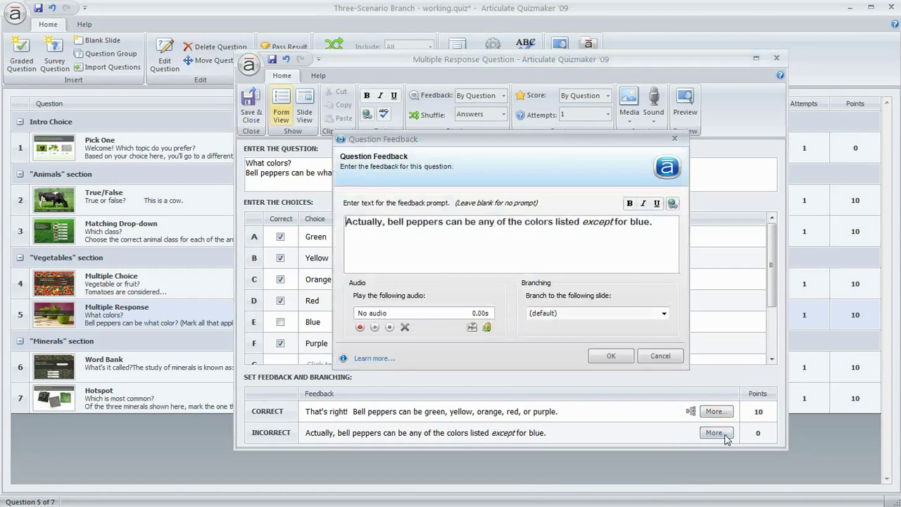
click(666, 314)
click(591, 350)
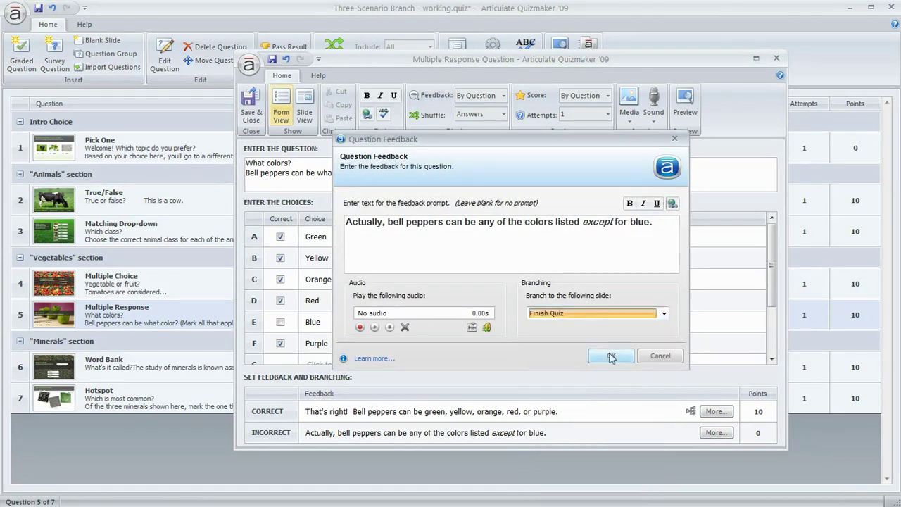
click(611, 356)
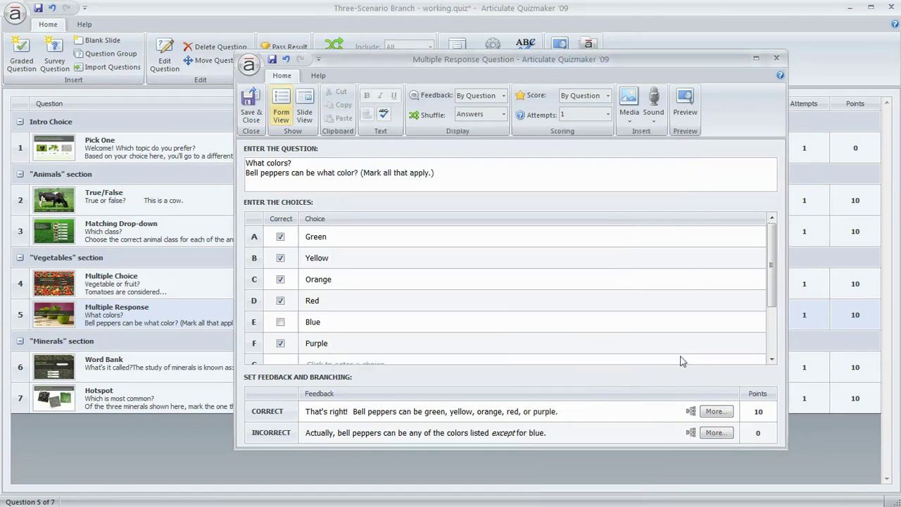
click(251, 102)
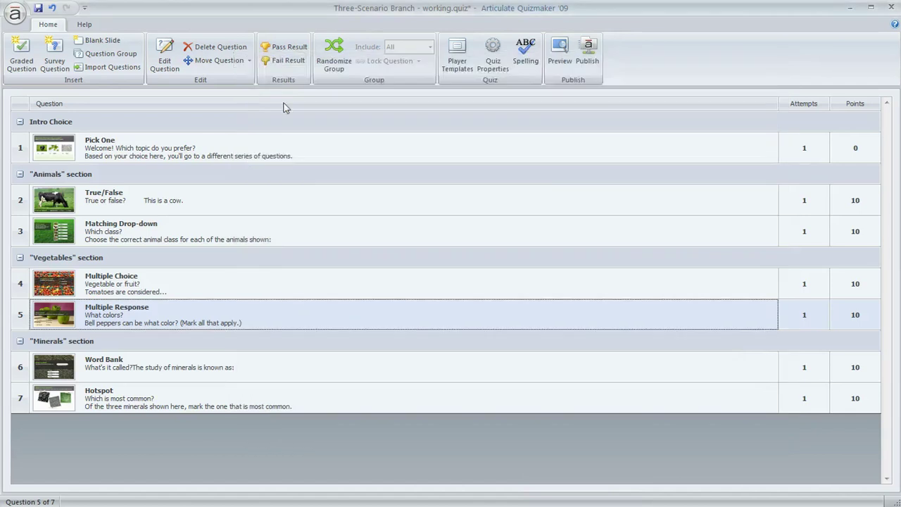
- Open the Matching Drop-down question and branch its correct feedback to Finish Quiz
click(155, 231)
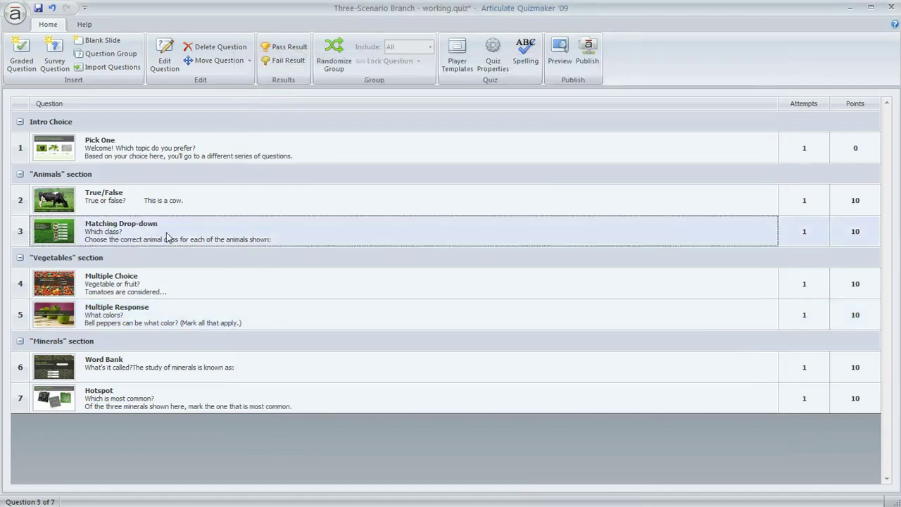
double_click(167, 238)
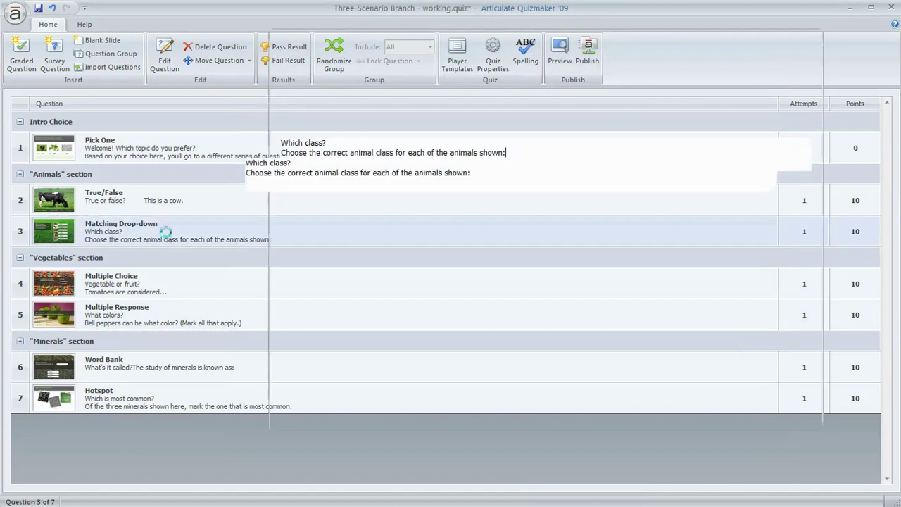
click(717, 411)
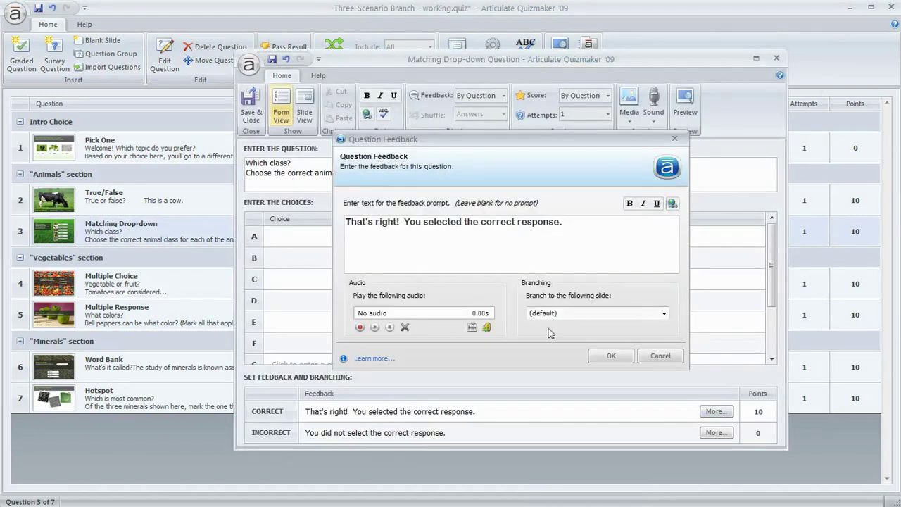
click(664, 313)
click(595, 354)
click(614, 356)
- Branch the Matching Drop-down incorrect feedback to Finish Quiz and save the question
click(716, 432)
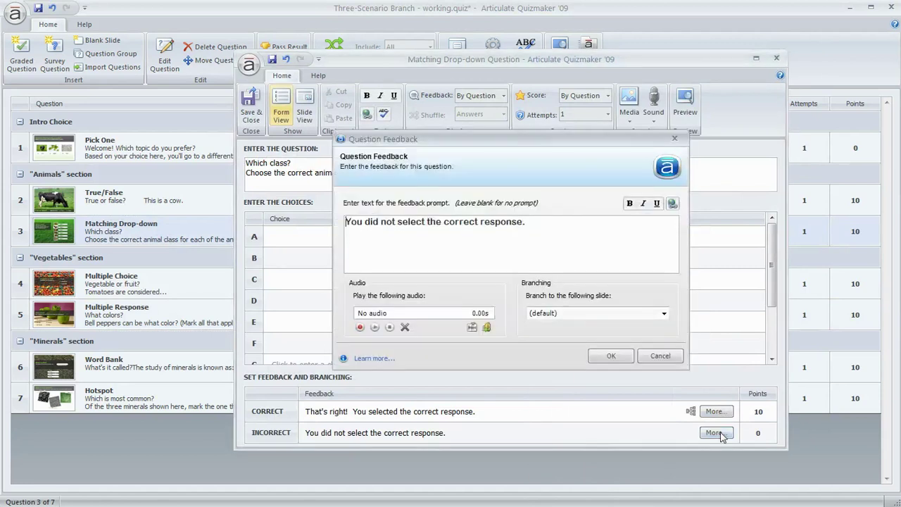
click(663, 313)
click(601, 353)
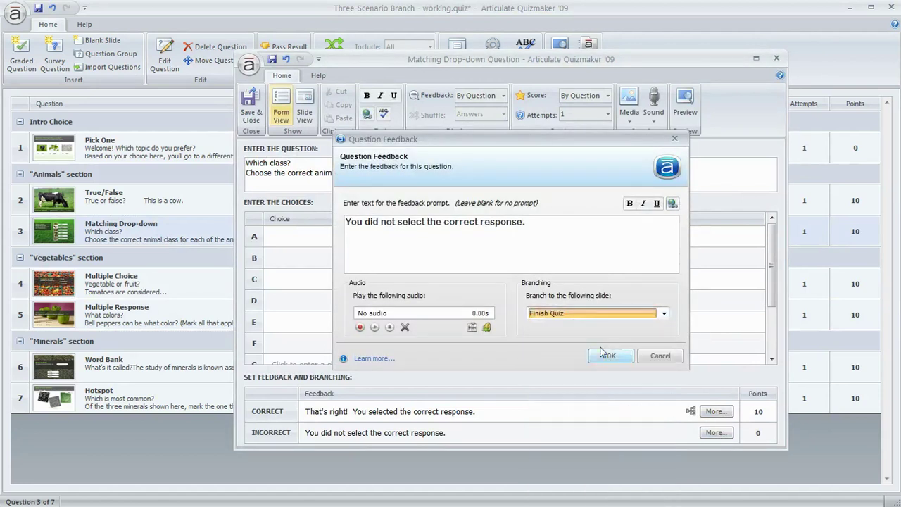
click(612, 356)
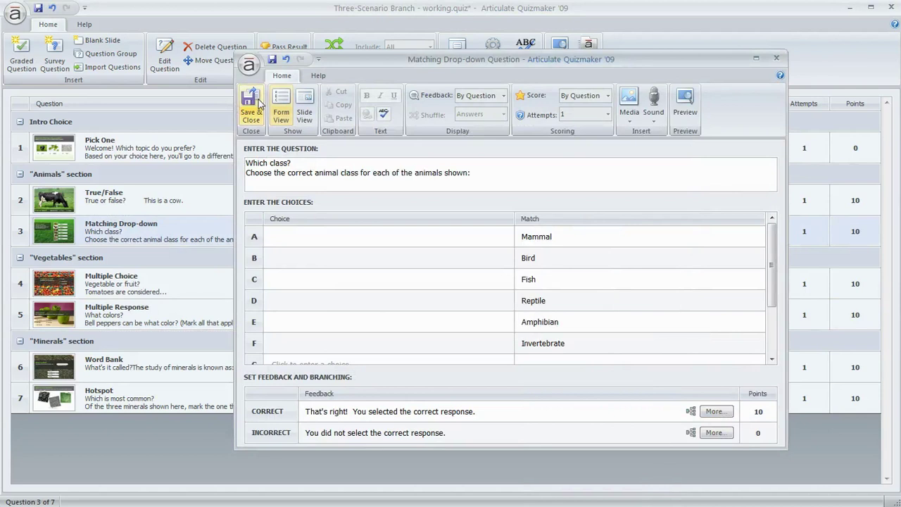
click(259, 101)
click(209, 403)
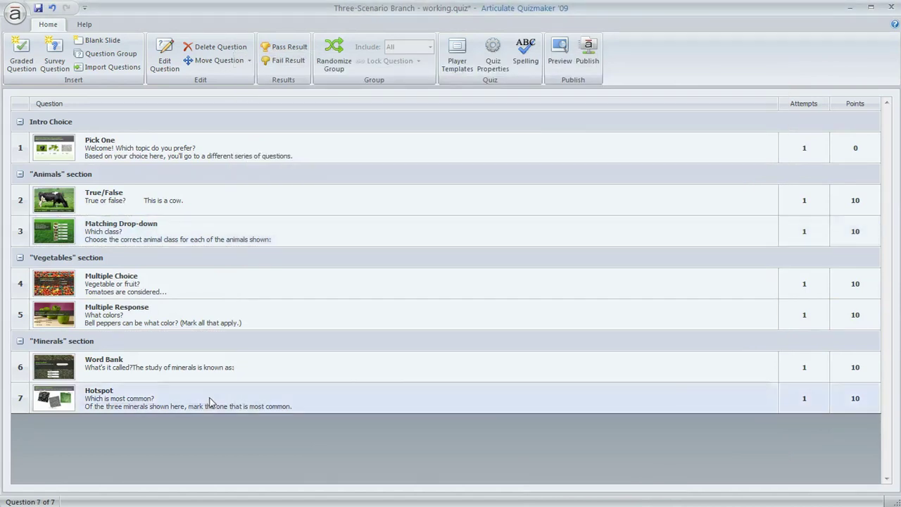